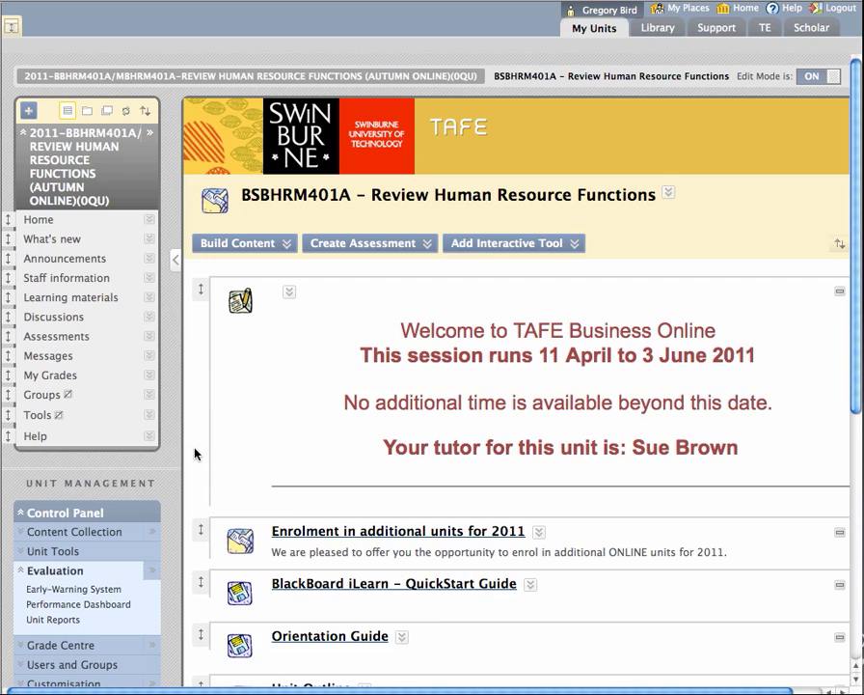
# Open the Performance Dashboard from the Evaluation tools and sort students by Last Unit Access.
pyautogui.click(55, 570)
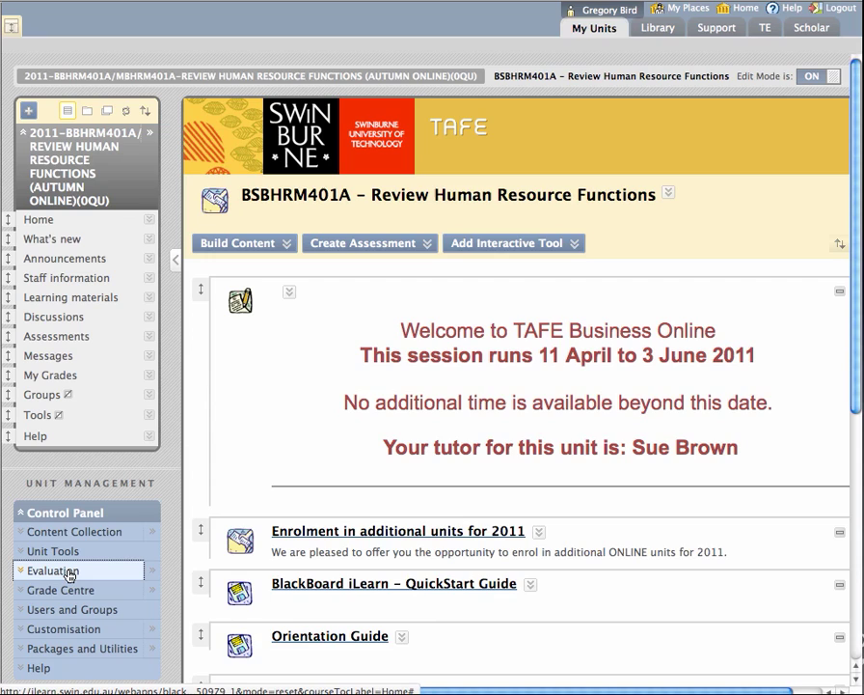
pyautogui.click(58, 570)
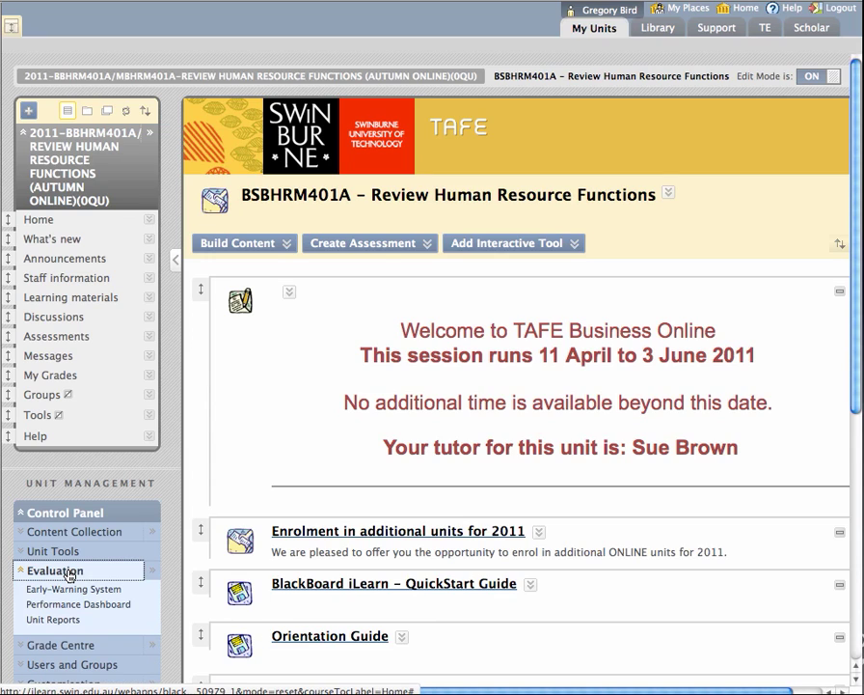
pyautogui.click(126, 605)
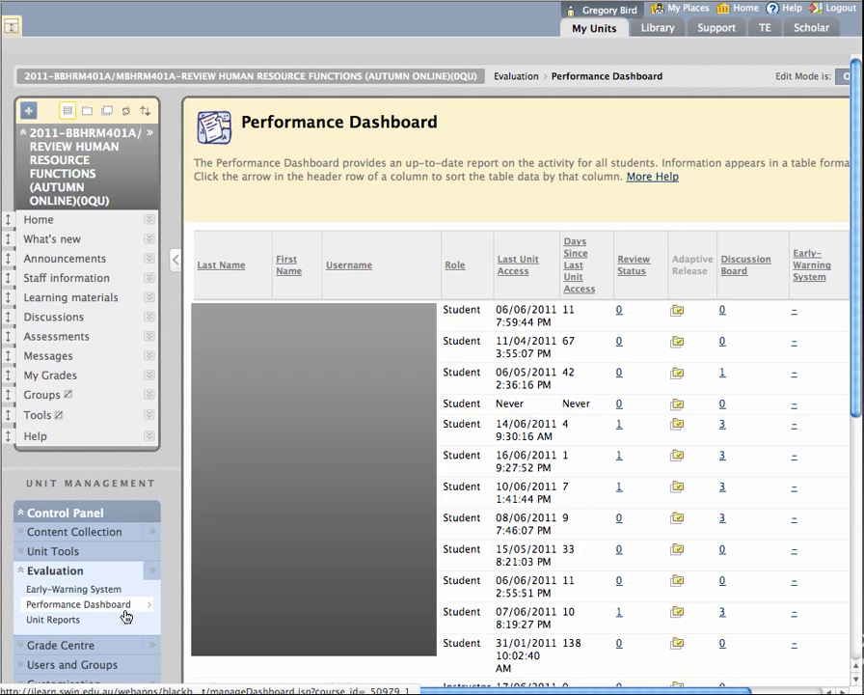
pyautogui.click(538, 266)
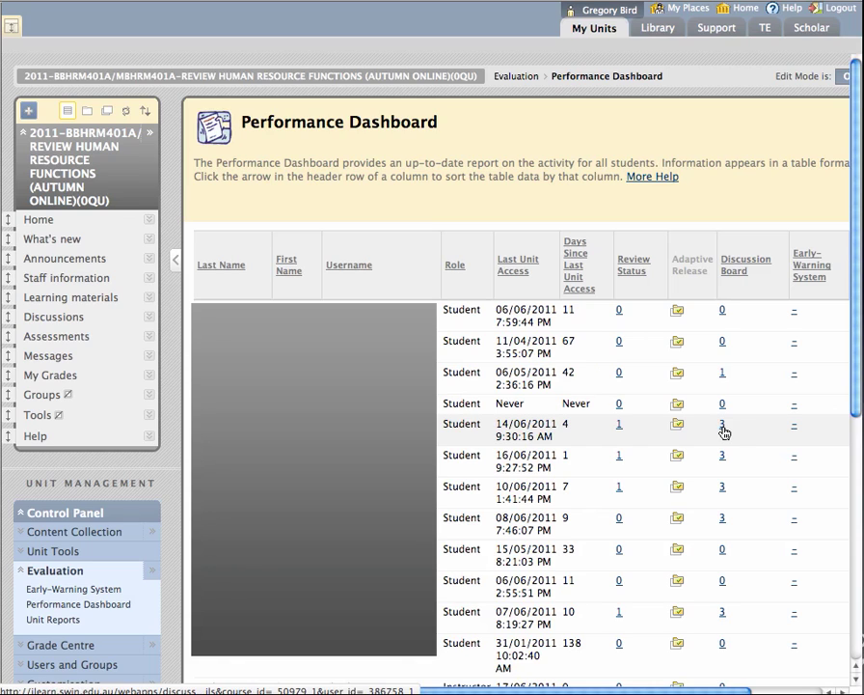
pyautogui.click(723, 429)
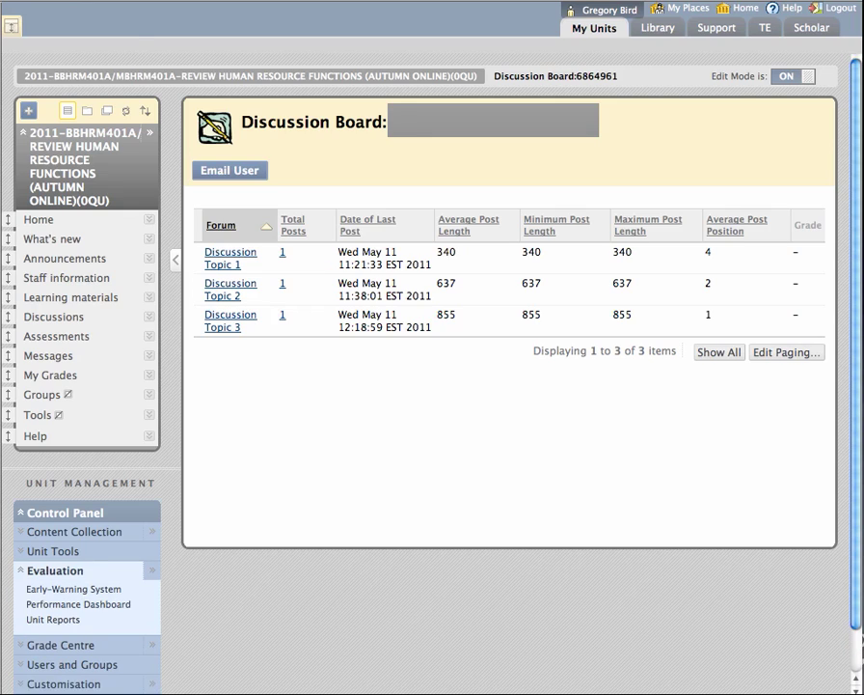
pyautogui.hotkey('alt', 'Left')
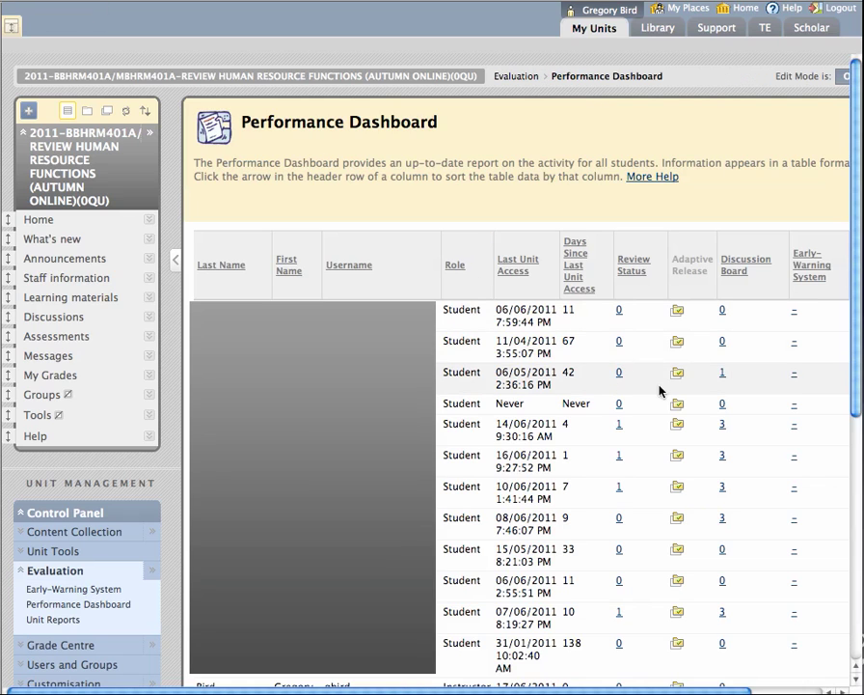
pyautogui.click(180, 277)
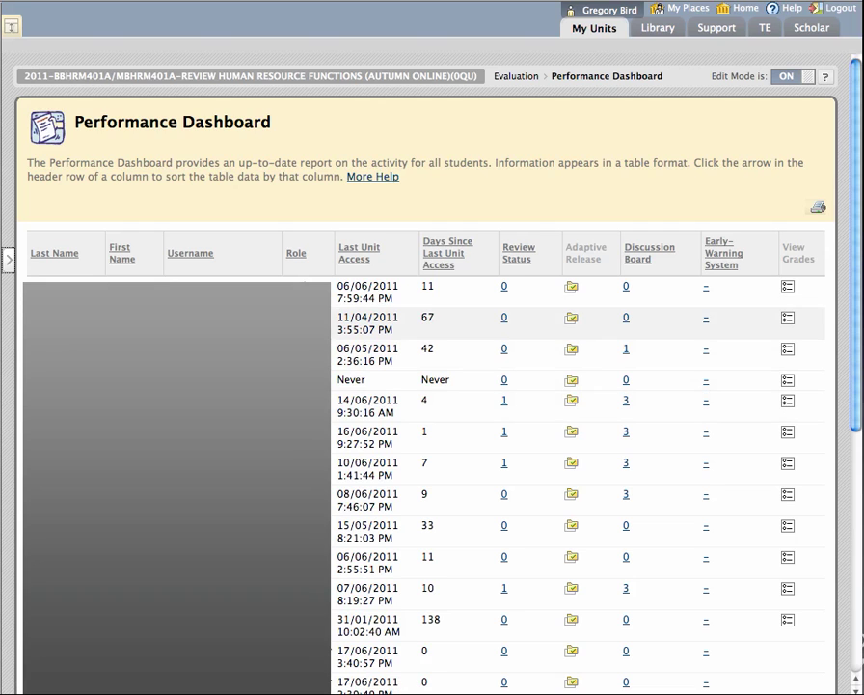
# Go to Evaluation > Unit Reports and show the options for Overall Summary of User Activity.
pyautogui.click(10, 259)
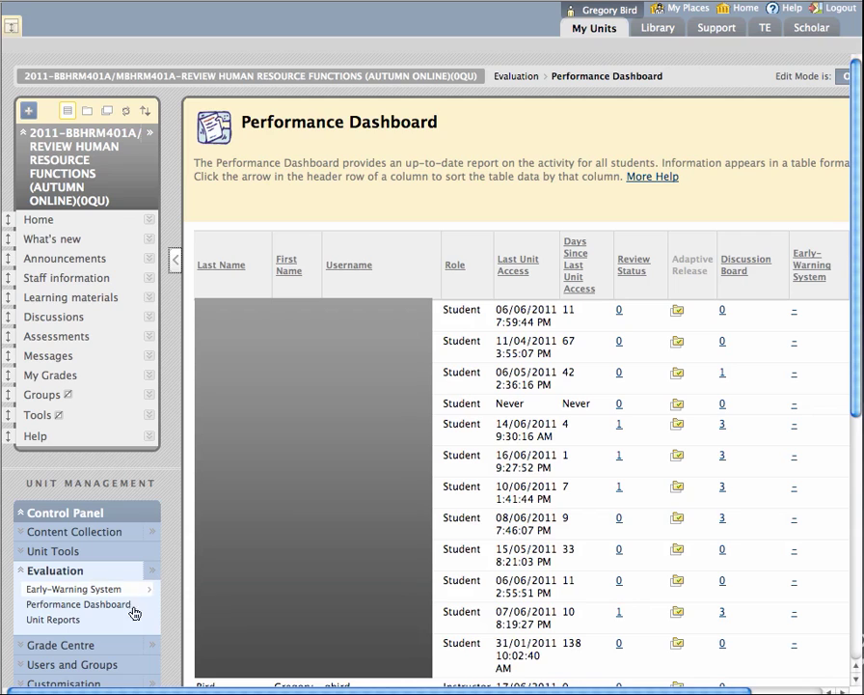
pyautogui.click(80, 622)
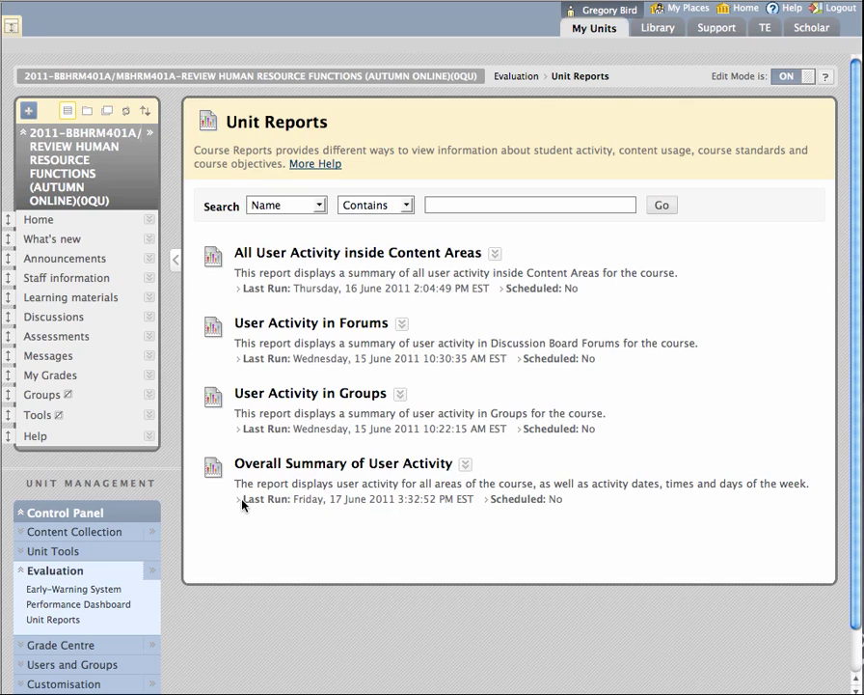
pyautogui.click(466, 466)
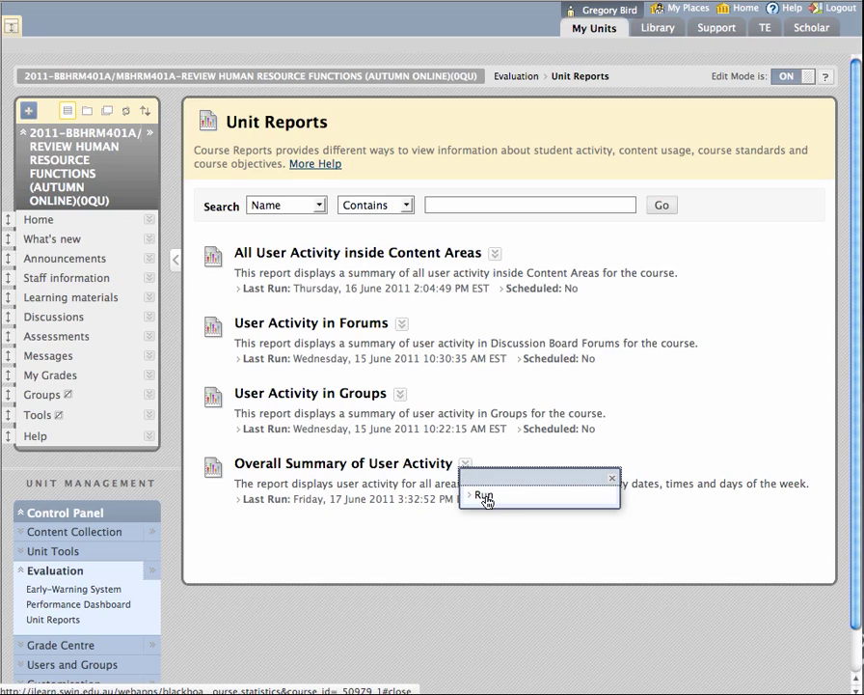
# Run Overall Summary of User Activity as an HTML report, starting 01/06/2011.
pyautogui.click(487, 499)
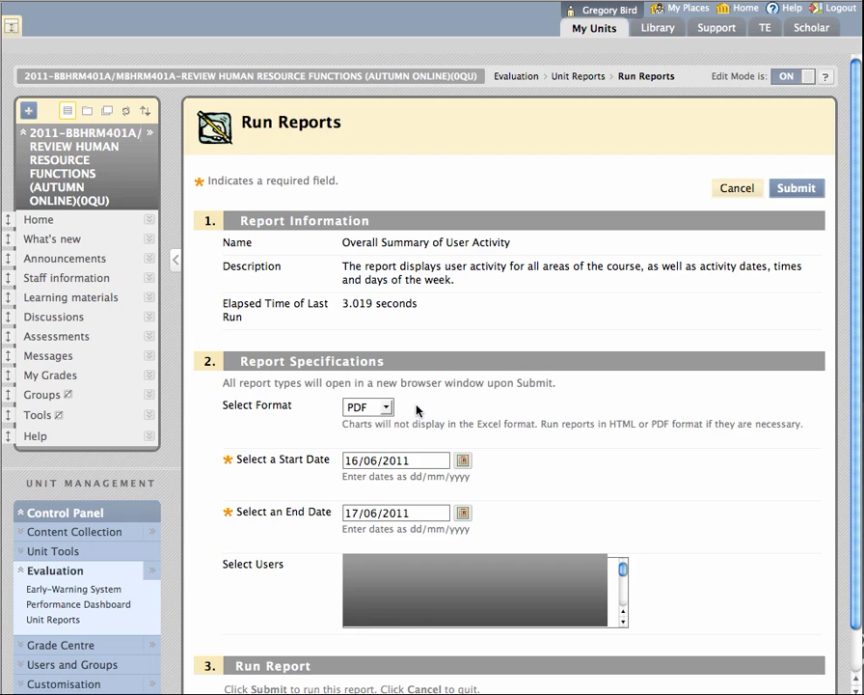
pyautogui.scroll(-1, 417, 410)
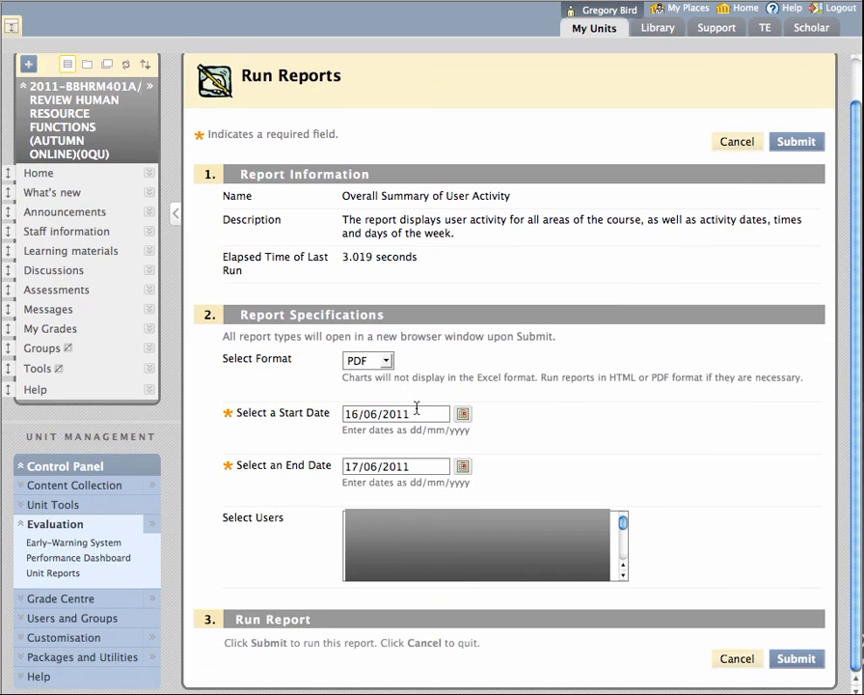
pyautogui.click(386, 363)
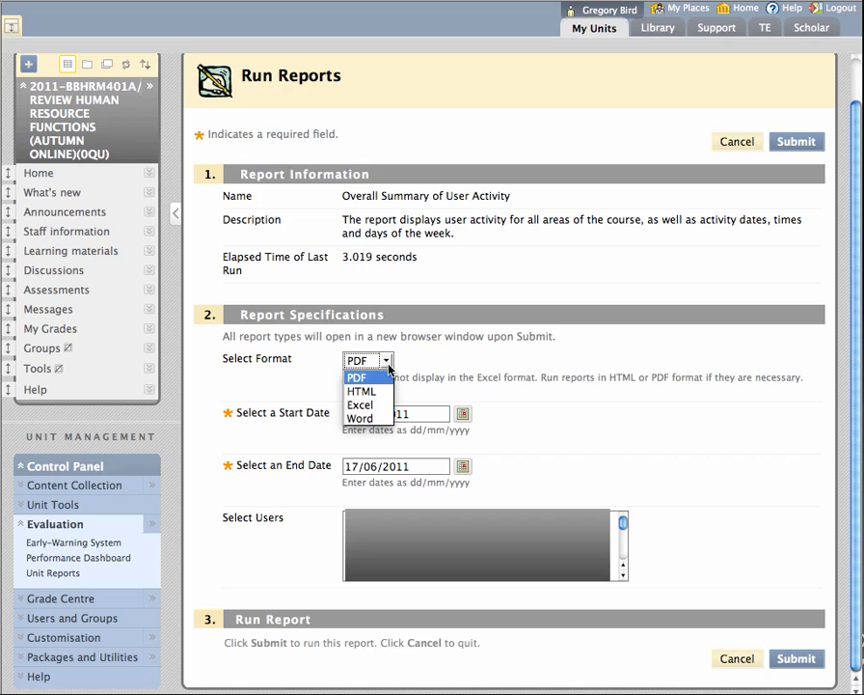
pyautogui.click(373, 392)
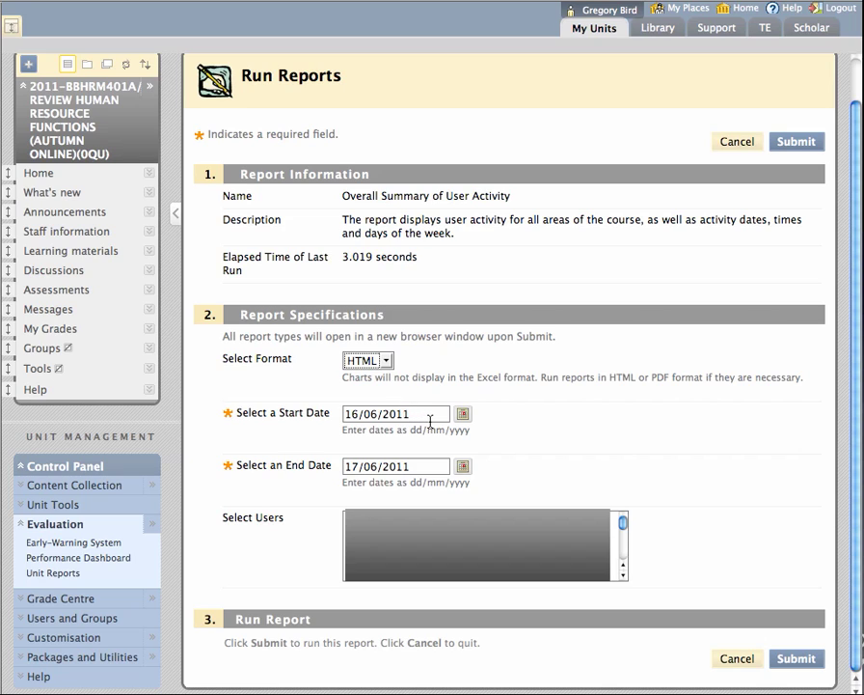
pyautogui.click(463, 413)
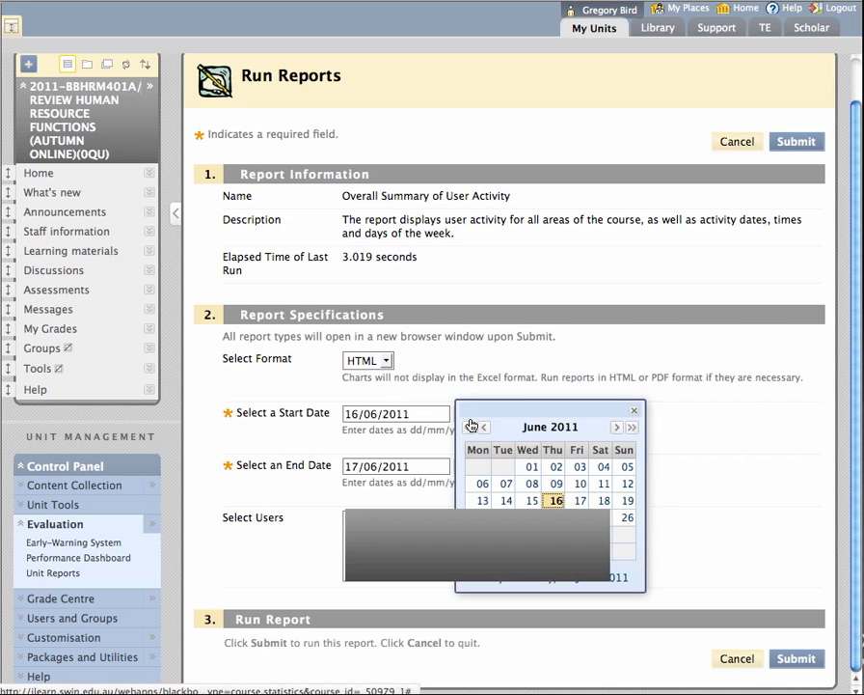
pyautogui.click(532, 466)
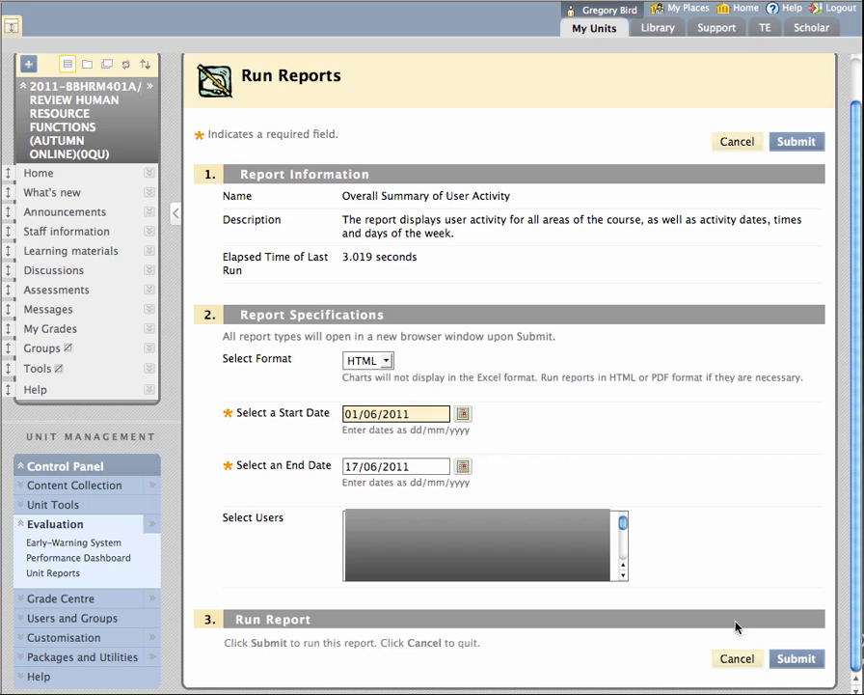
# Submit the report and view it from the top, led by Discussion Board at 345 hits.
pyautogui.click(795, 658)
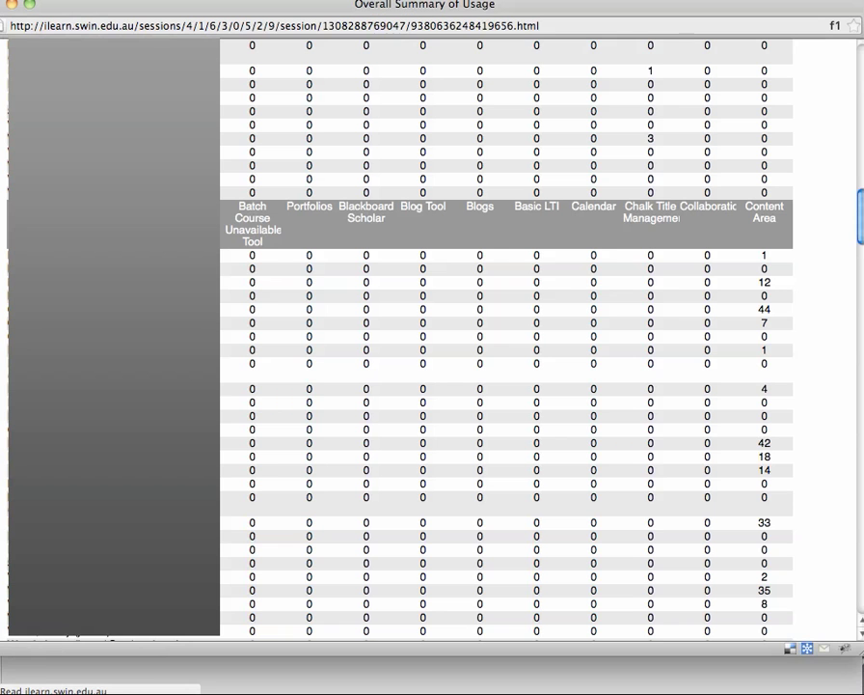
pyautogui.scroll(15, 717, 146)
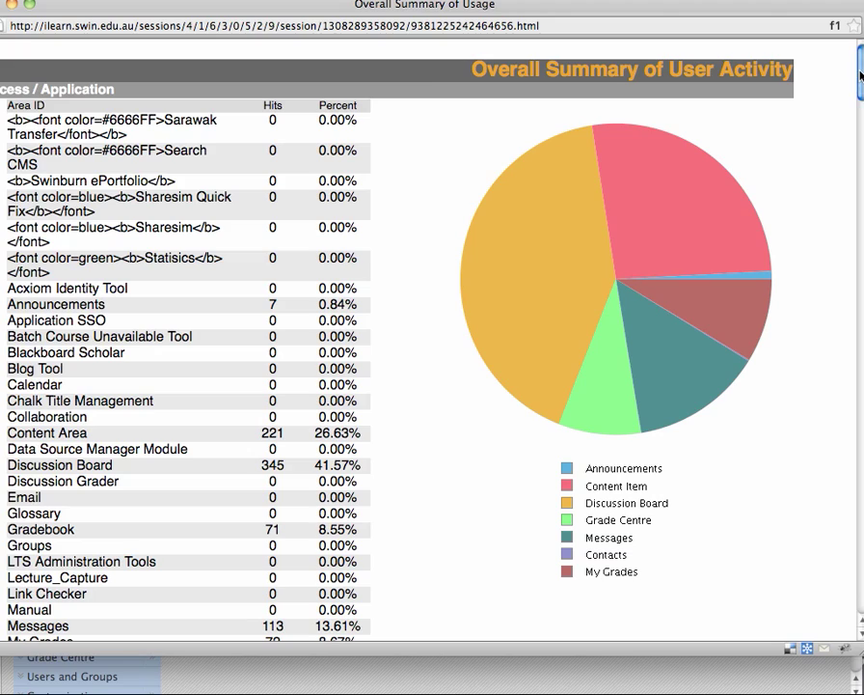
# Scroll through the report, then close its window to return to the Successful Run page.
pyautogui.moveTo(860, 75); pyautogui.dragTo(861, 245)
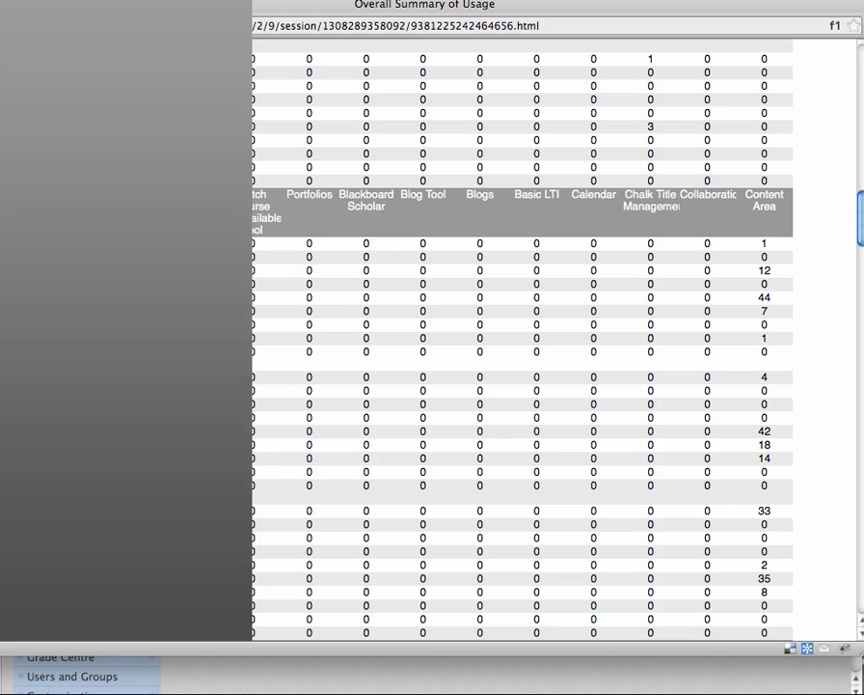
pyautogui.press('super+w')
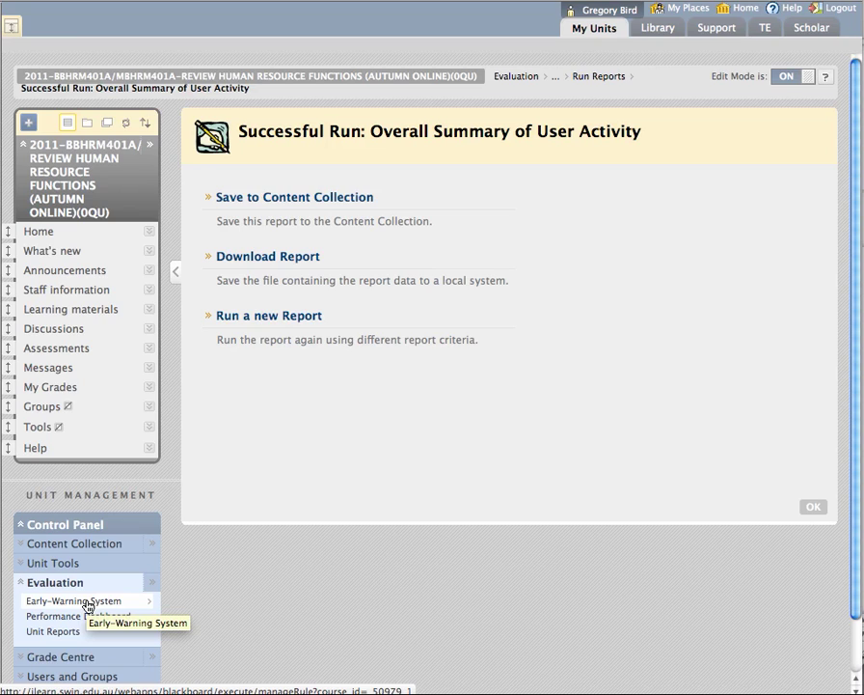
# In the Early-Warning System, create Last Access rule 'Not in the last 14 days' triggering after 14 days.
pyautogui.click(86, 602)
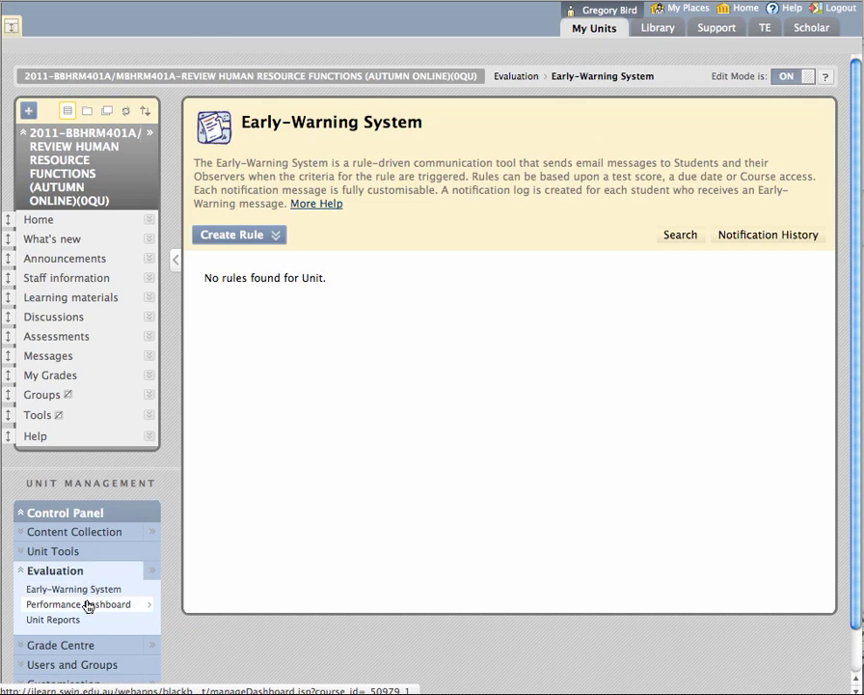
pyautogui.click(274, 235)
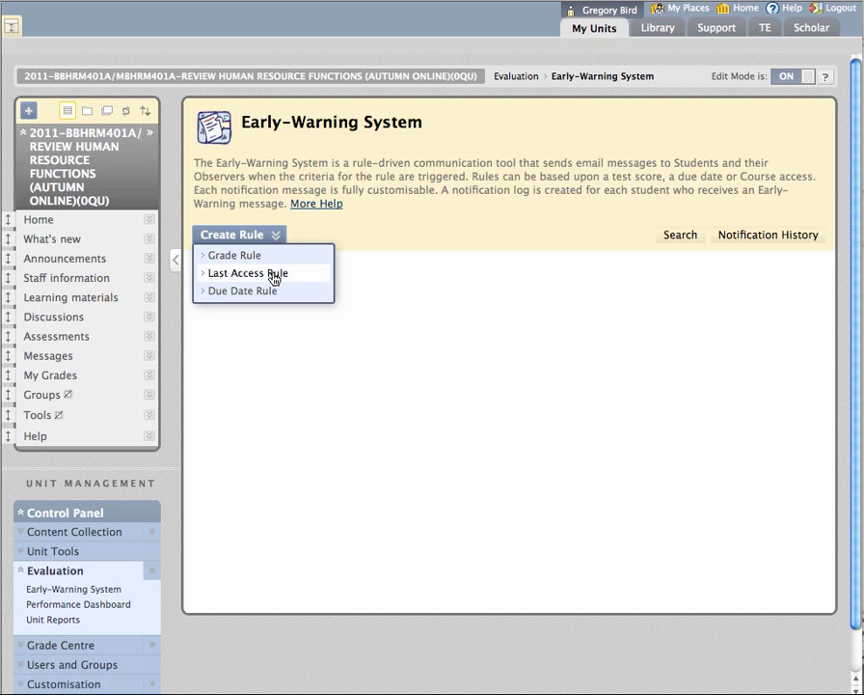
pyautogui.click(274, 274)
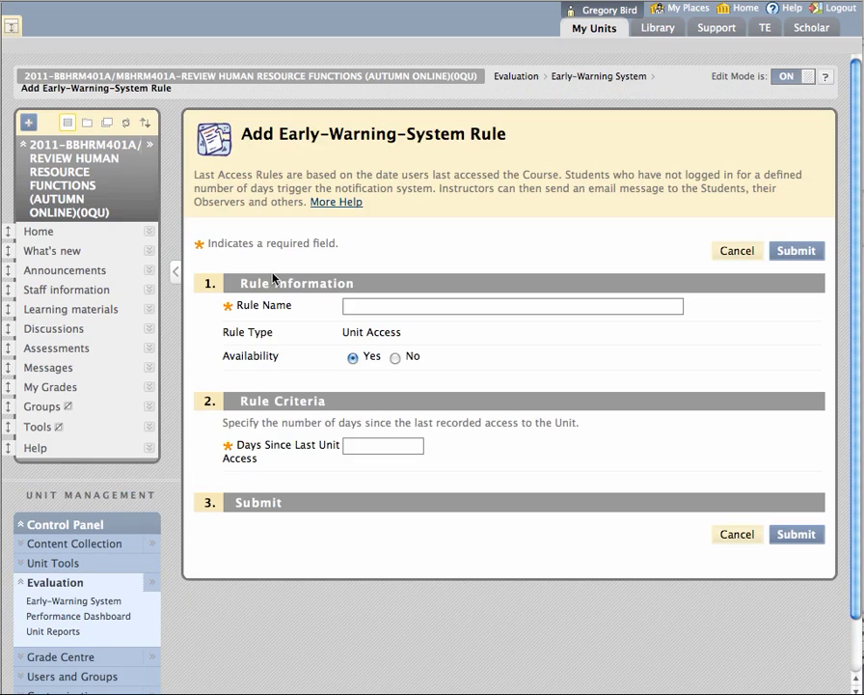
pyautogui.click(362, 305)
pyautogui.write('Not')
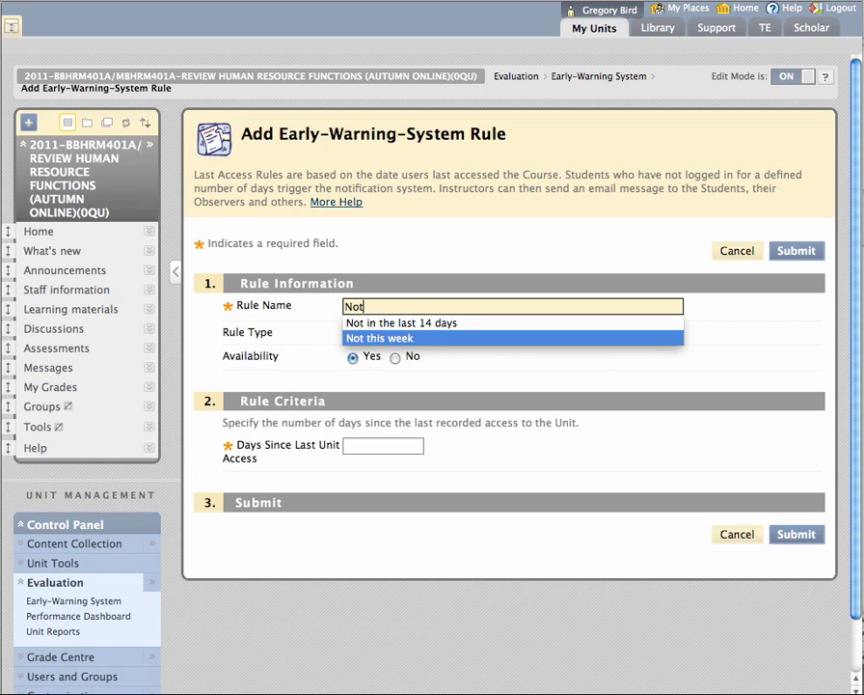
pyautogui.press('Up')
pyautogui.press('Return')
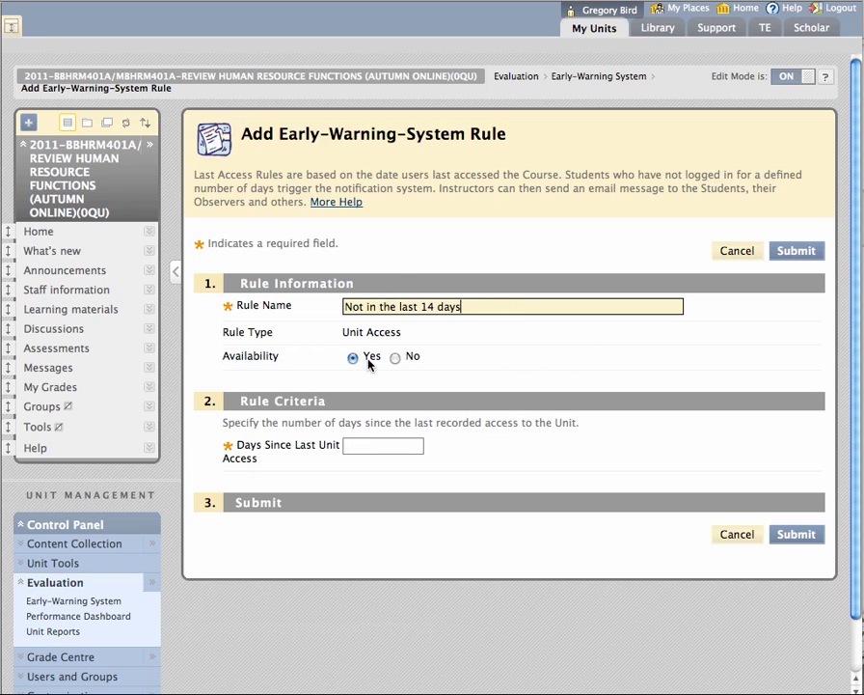
pyautogui.click(363, 451)
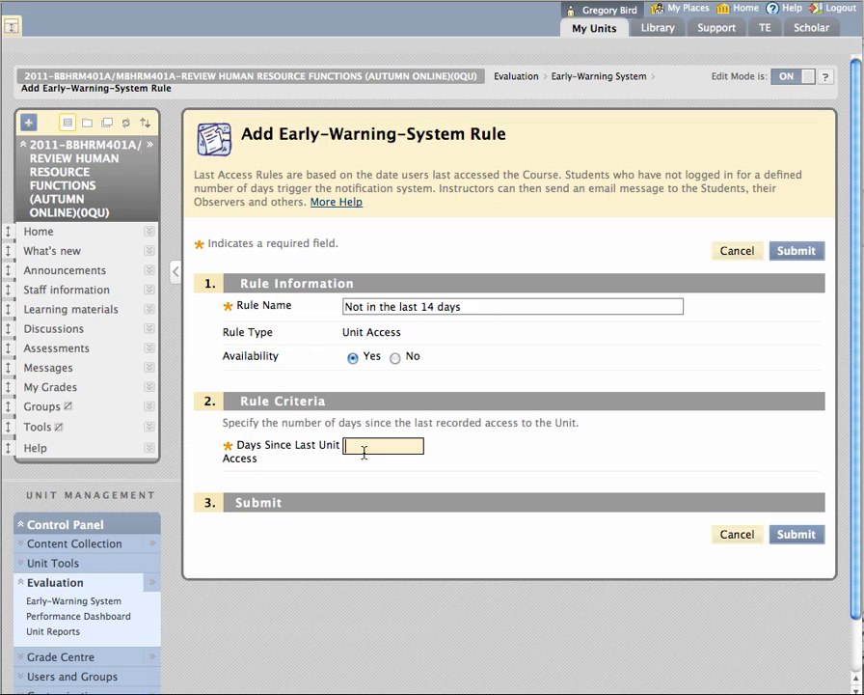
pyautogui.write('14')
pyautogui.click(789, 534)
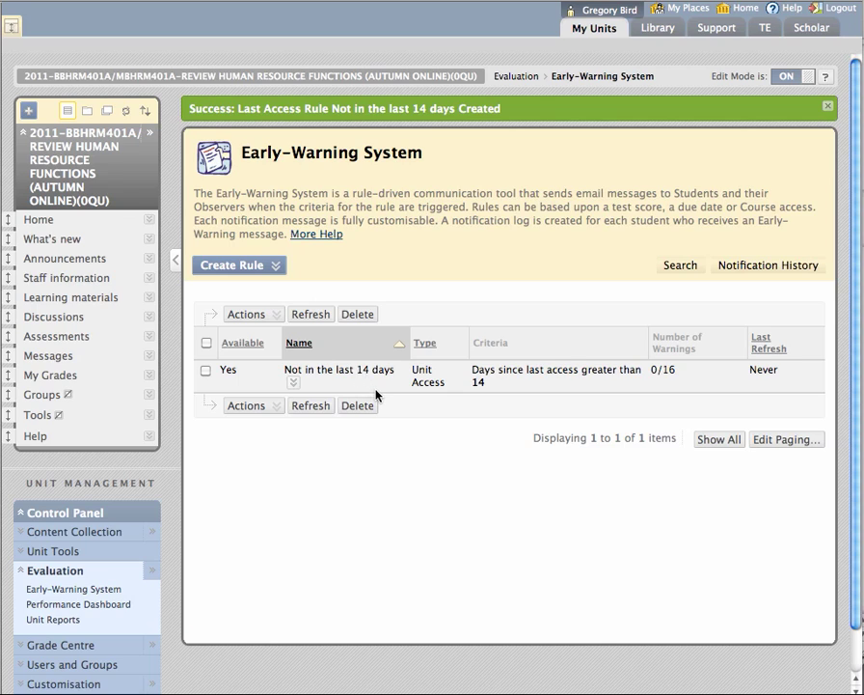
# Select and refresh the 'Not in the last 14 days' rule so it flags 6/16 students.
pyautogui.click(311, 319)
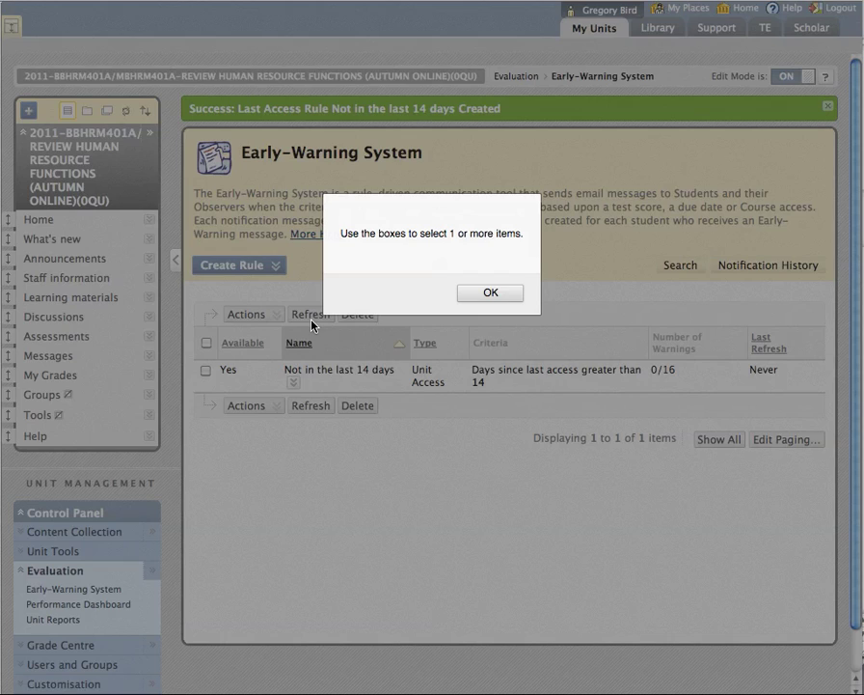
pyautogui.click(491, 293)
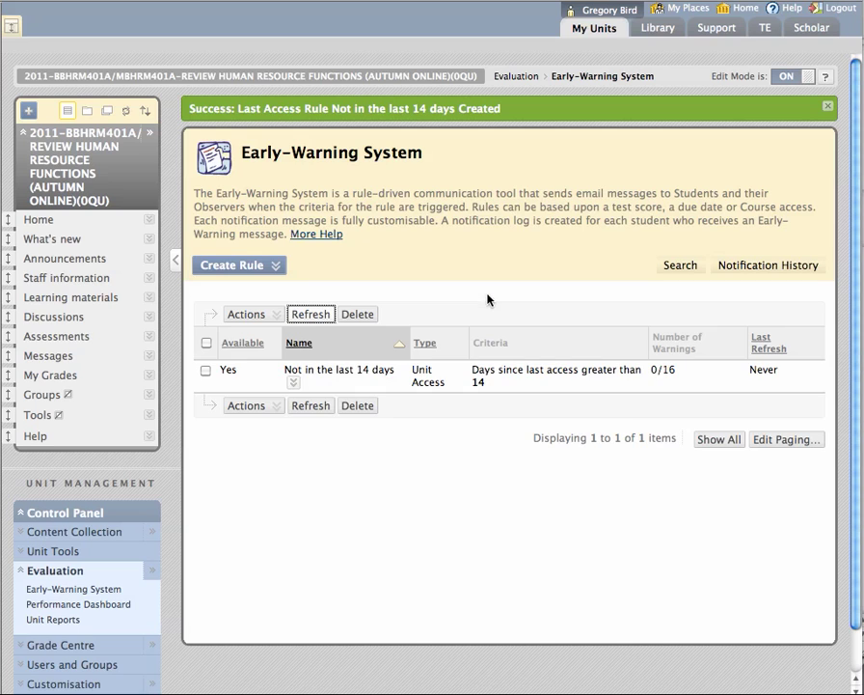
pyautogui.click(204, 370)
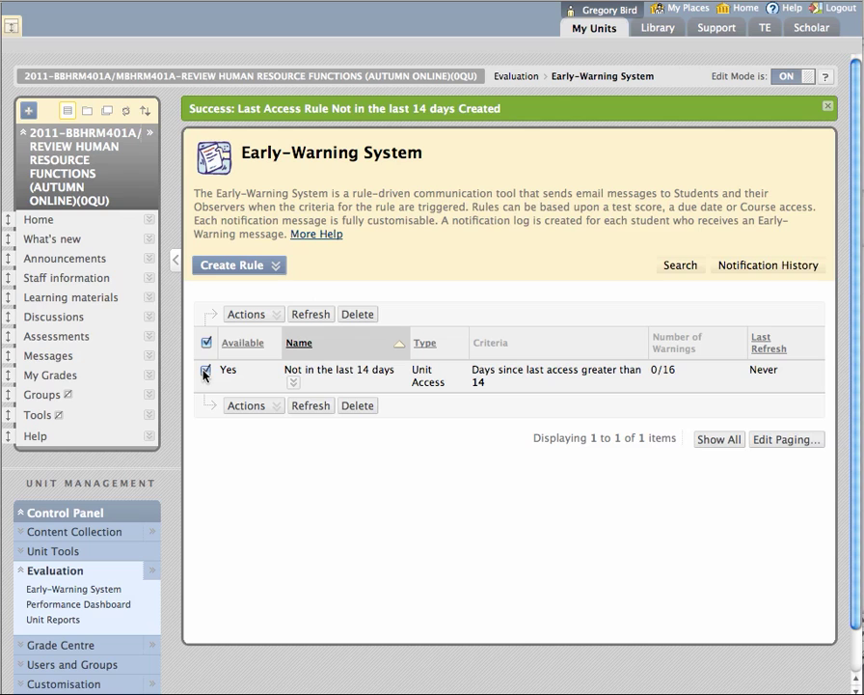
pyautogui.click(315, 318)
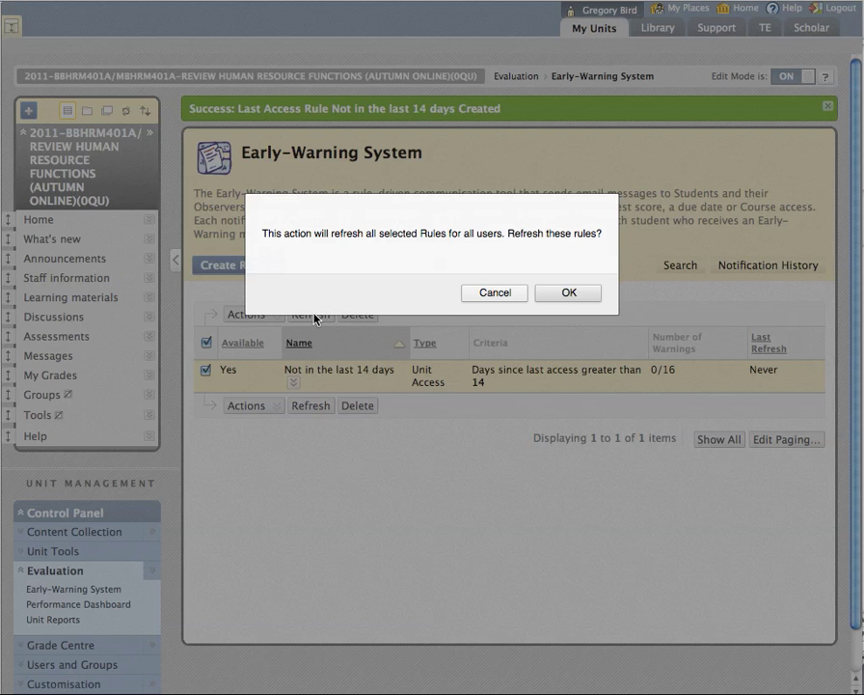
pyautogui.click(561, 294)
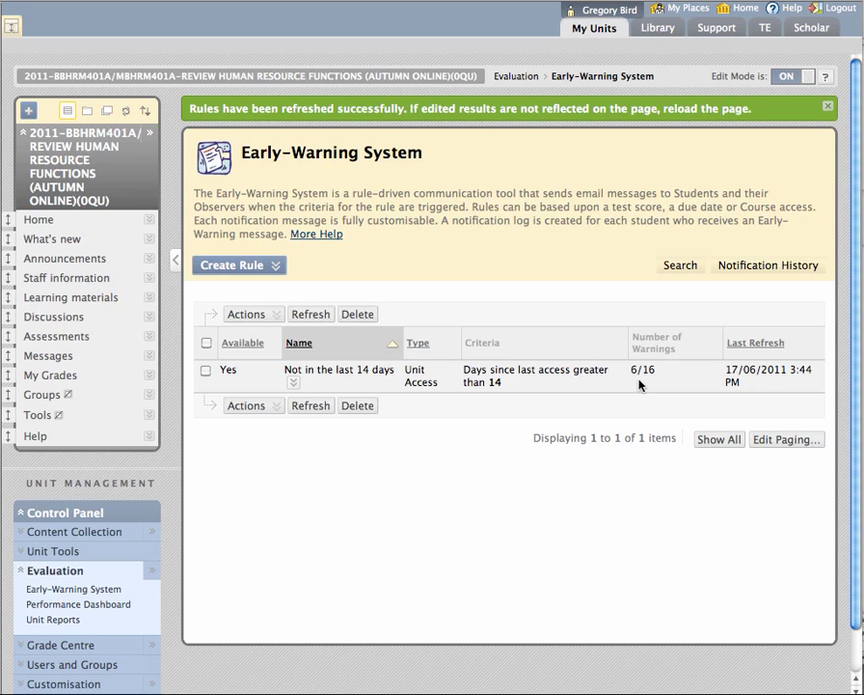
pyautogui.click(295, 383)
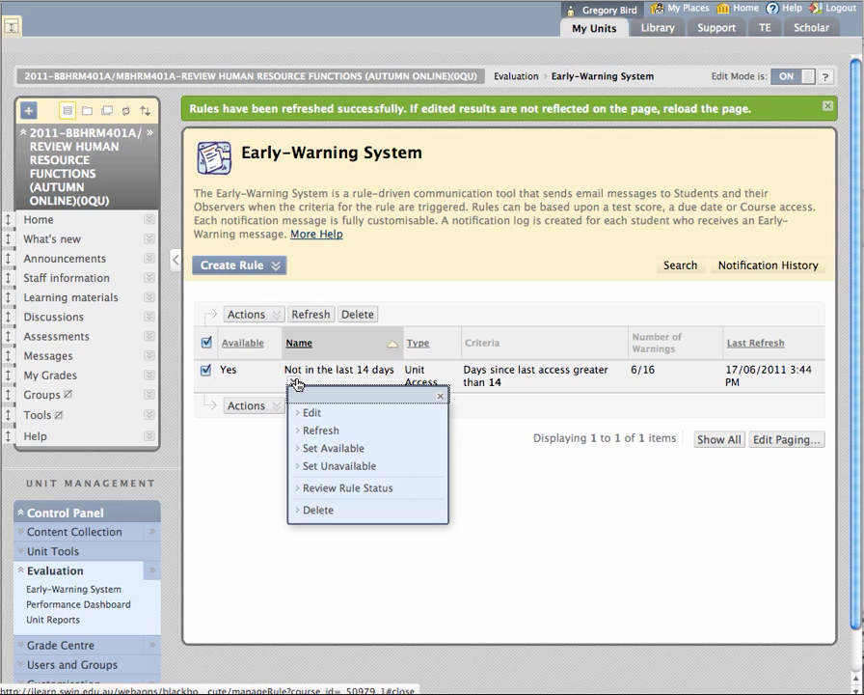
pyautogui.click(322, 490)
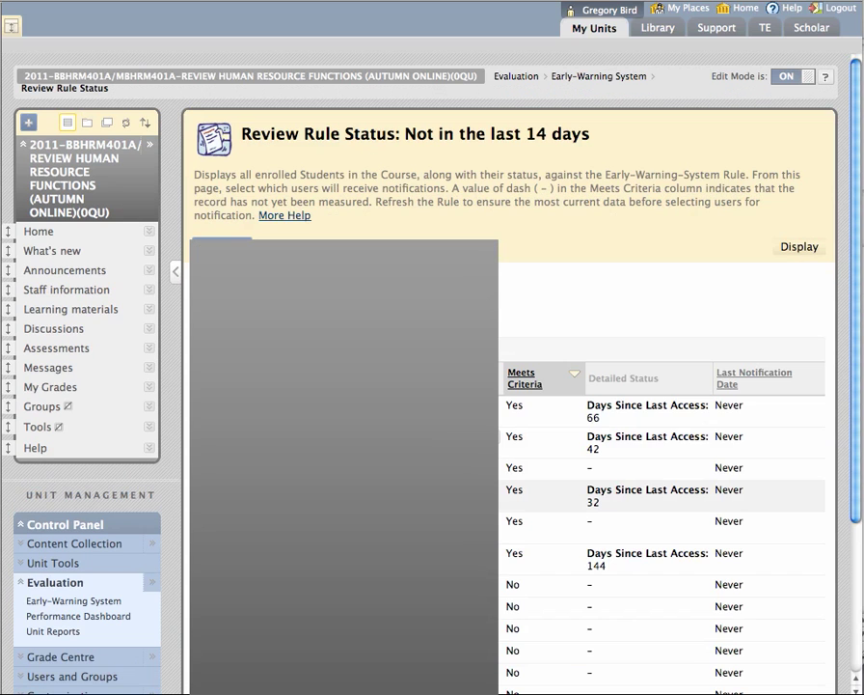
pyautogui.scroll(-3, 511, 405)
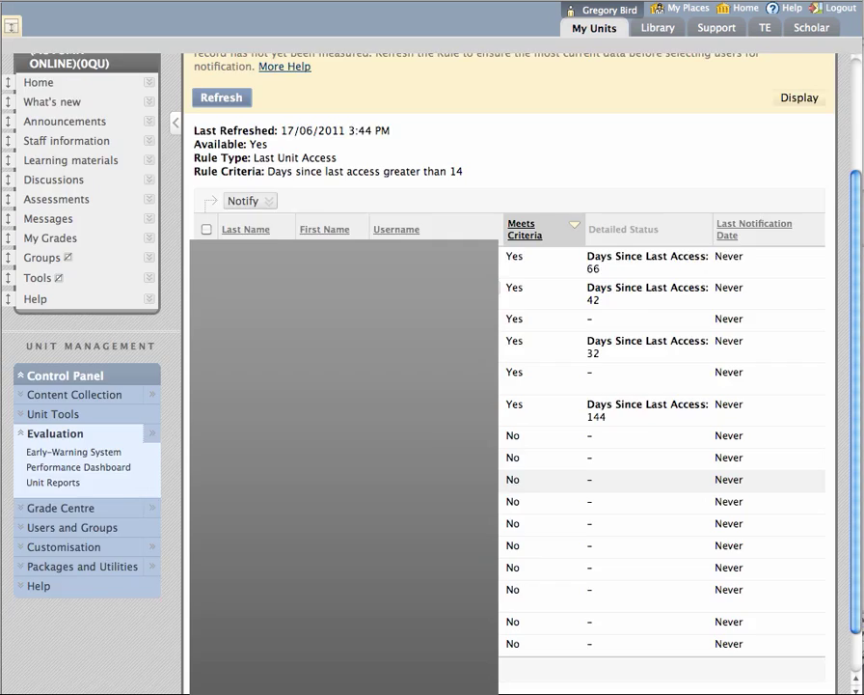
pyautogui.scroll(3, 511, 405)
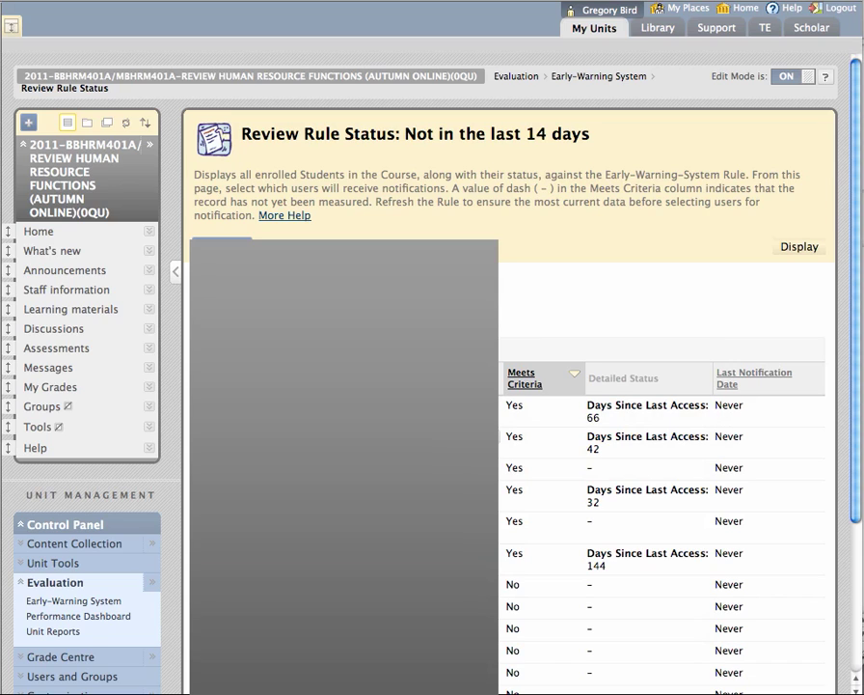
pyautogui.click(96, 602)
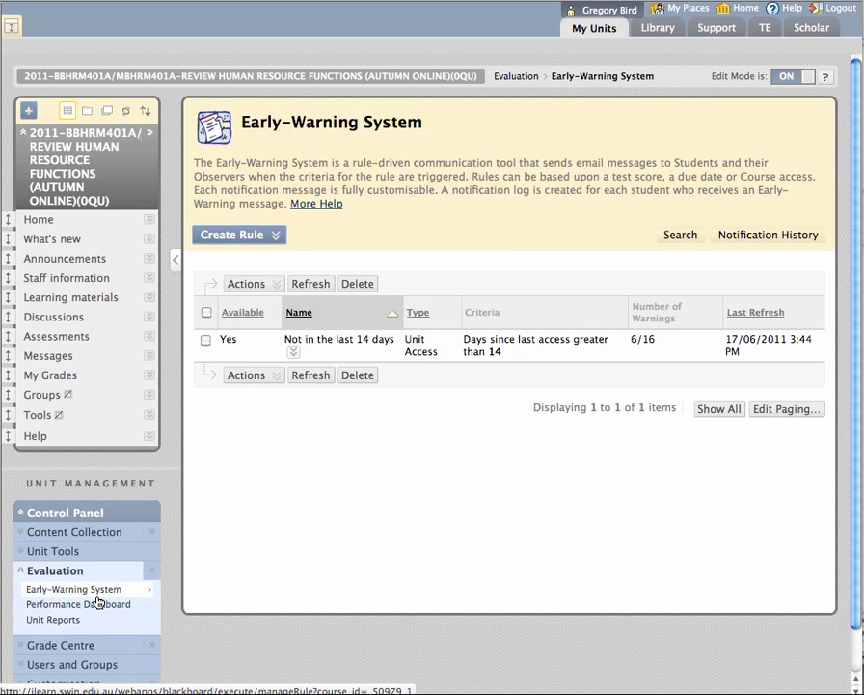
# Create Grade rule 'less than 50% in Ass 1' for Assessment Task 1 at 50 percent or lower.
pyautogui.click(259, 236)
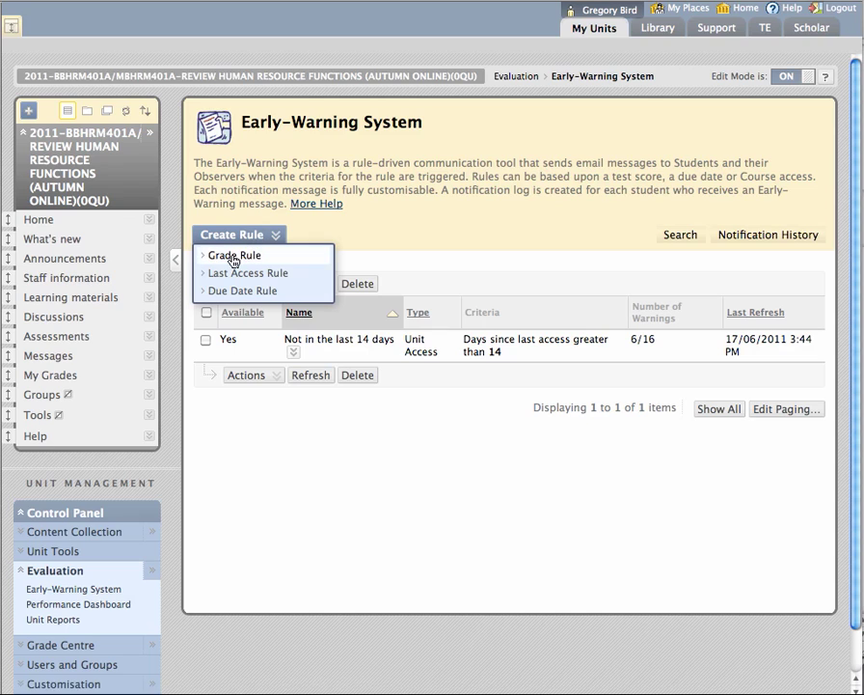
pyautogui.click(233, 257)
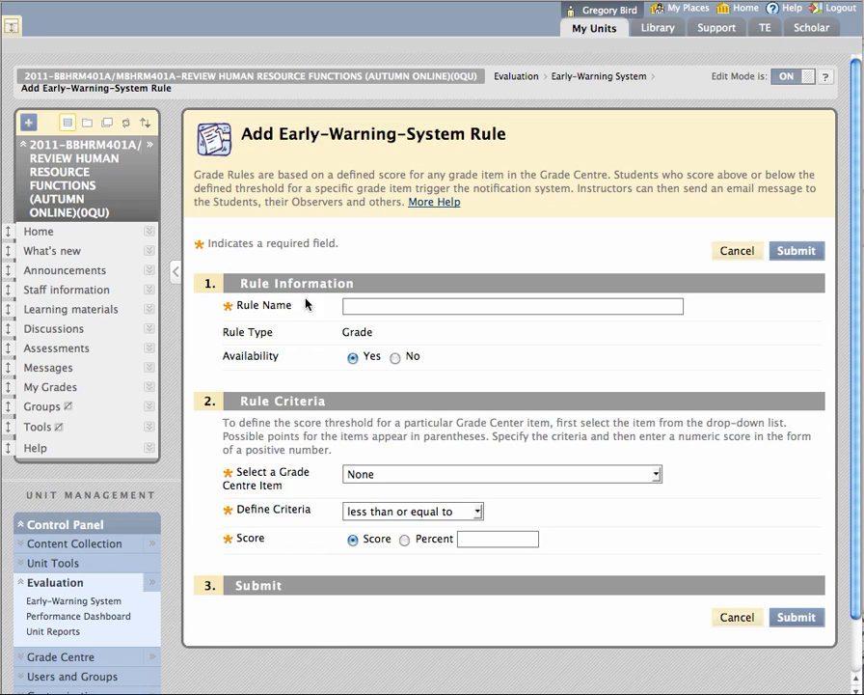
pyautogui.click(361, 308)
pyautogui.write('le')
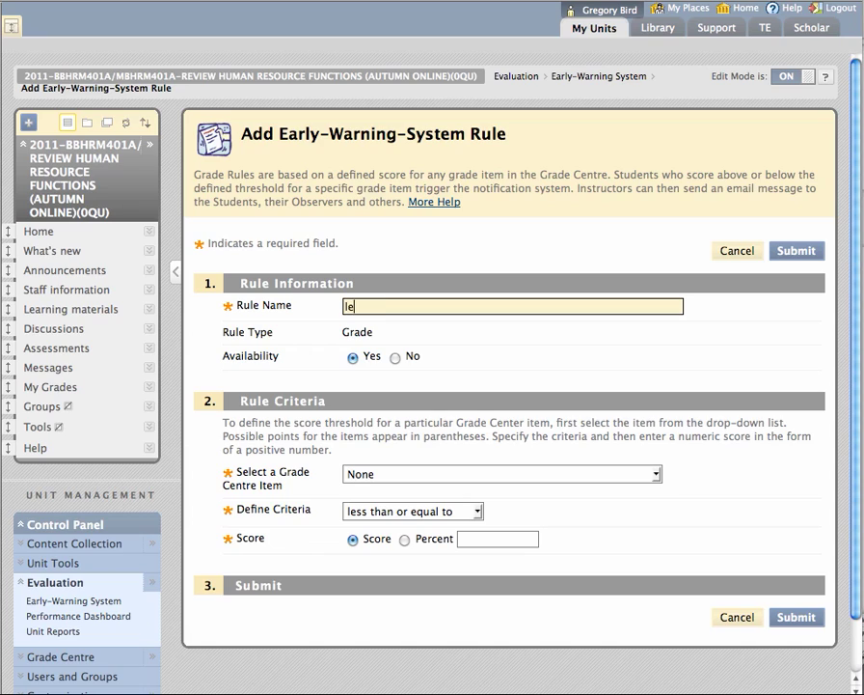
pyautogui.write('ss than 50% in')
pyautogui.write('Ass 1')
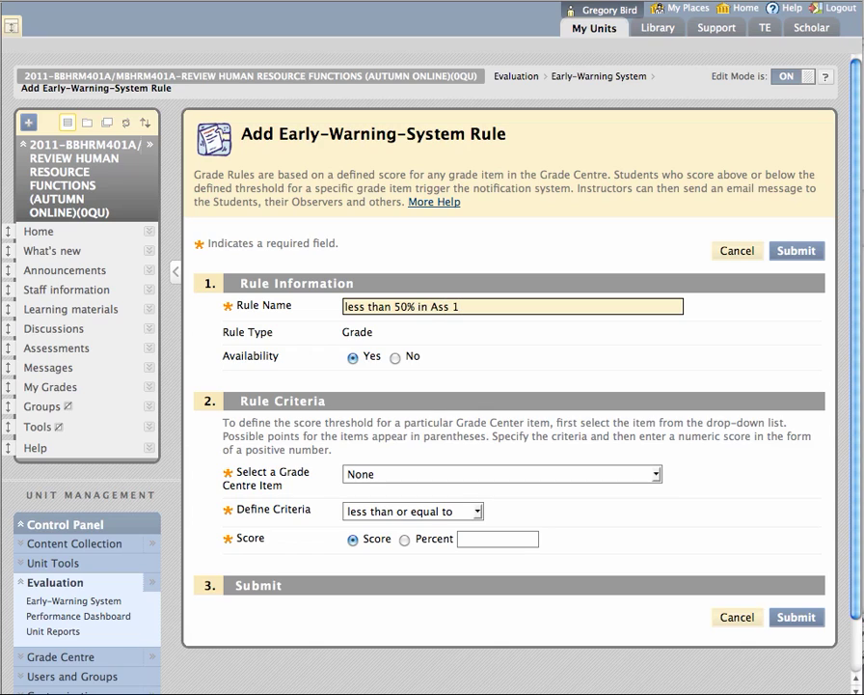
pyautogui.click(507, 479)
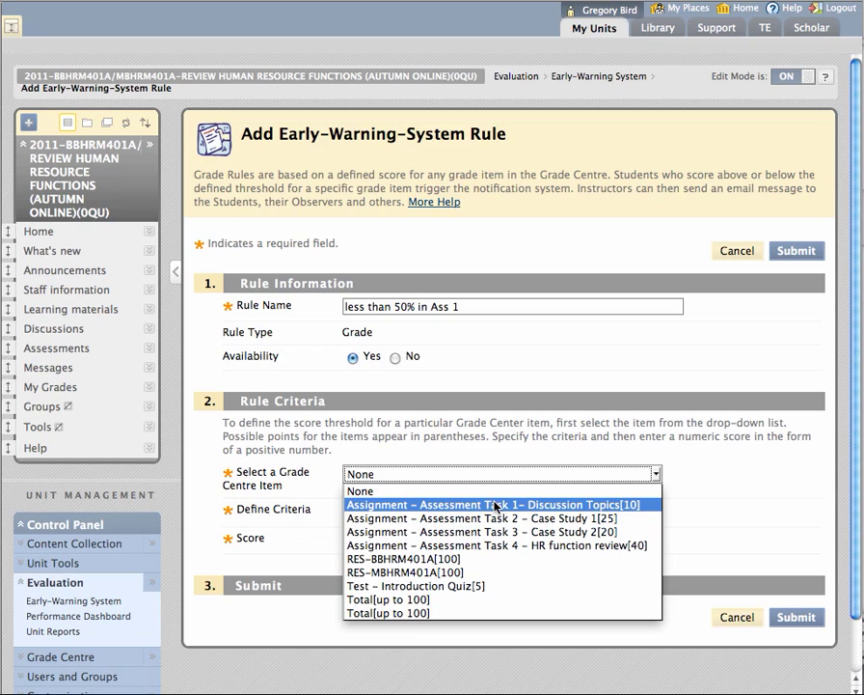
pyautogui.click(497, 506)
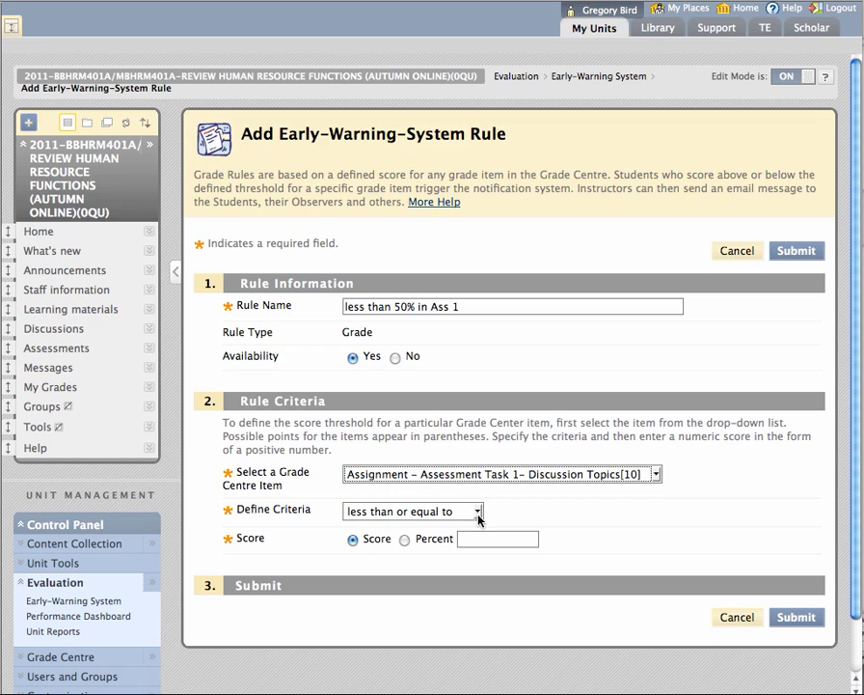
pyautogui.click(404, 540)
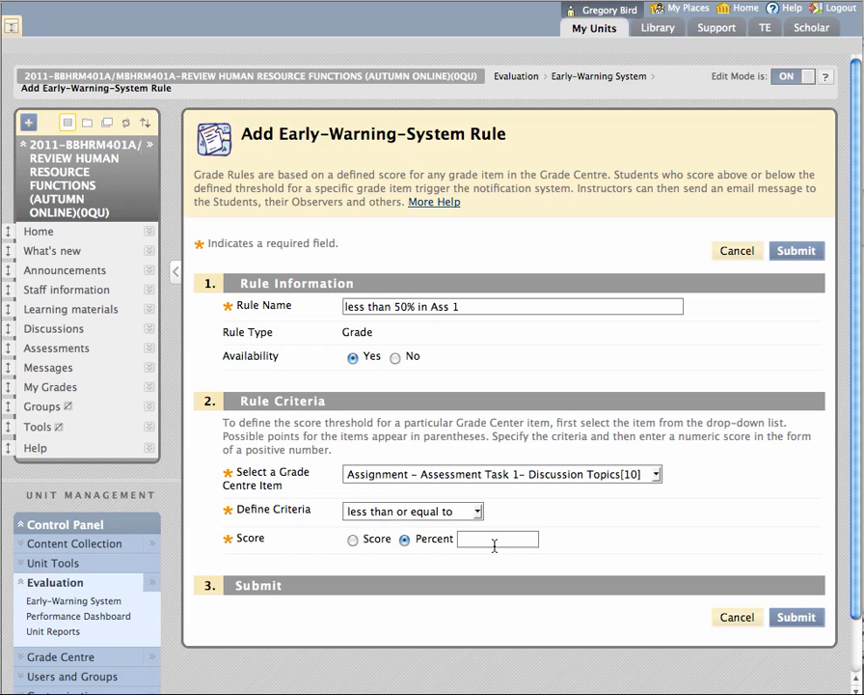
pyautogui.click(494, 546)
pyautogui.write('50')
pyautogui.click(808, 622)
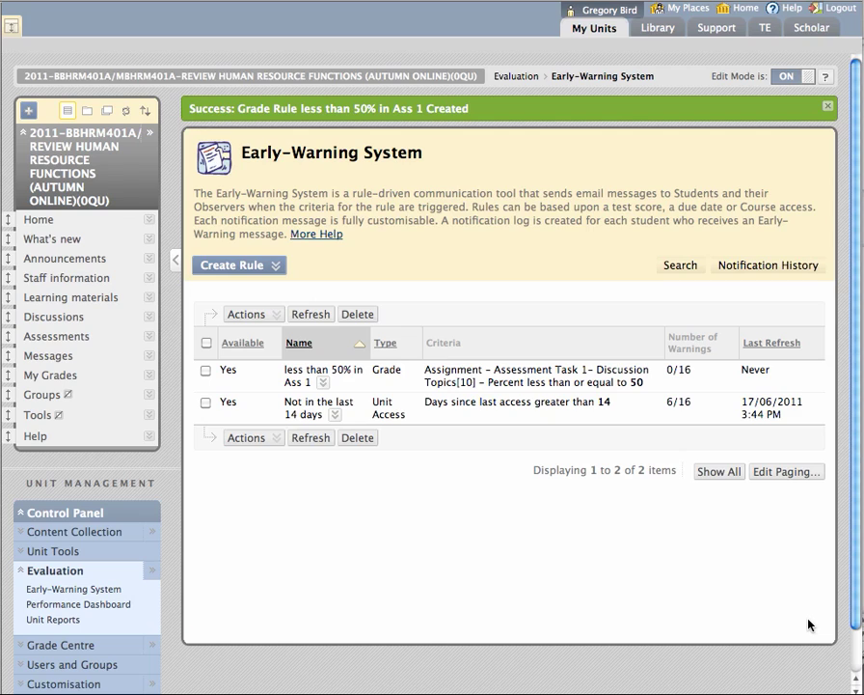
# Select the 'less than 50% in Ass 1' rule and refresh it twice, confirming each time.
pyautogui.click(205, 371)
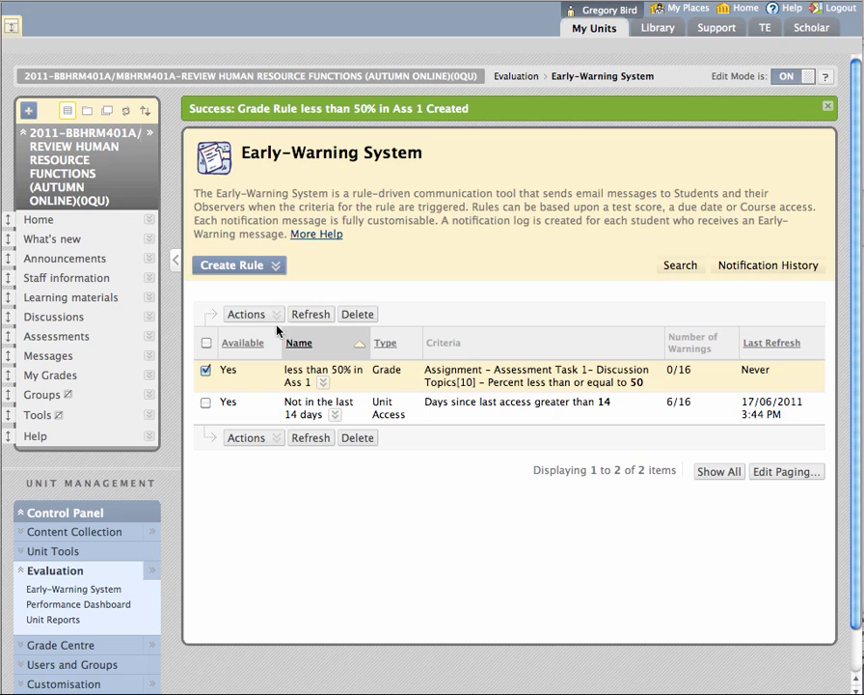
pyautogui.click(309, 315)
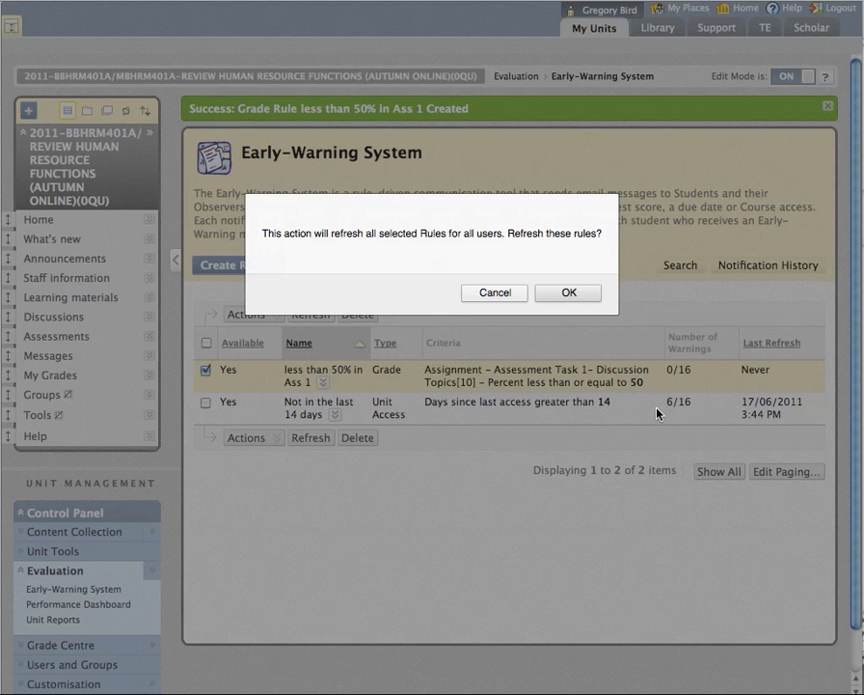
pyautogui.click(567, 293)
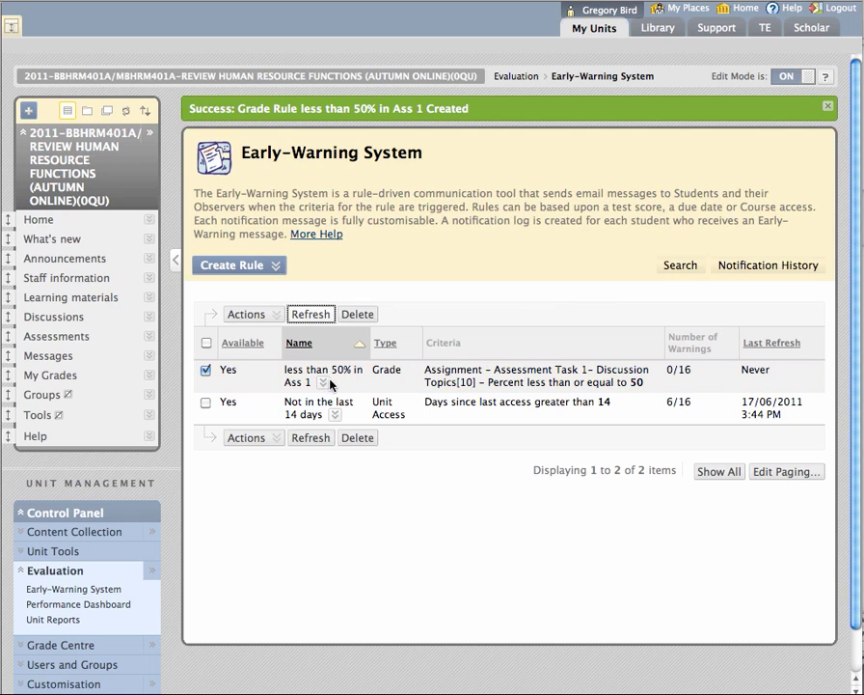
pyautogui.click(310, 316)
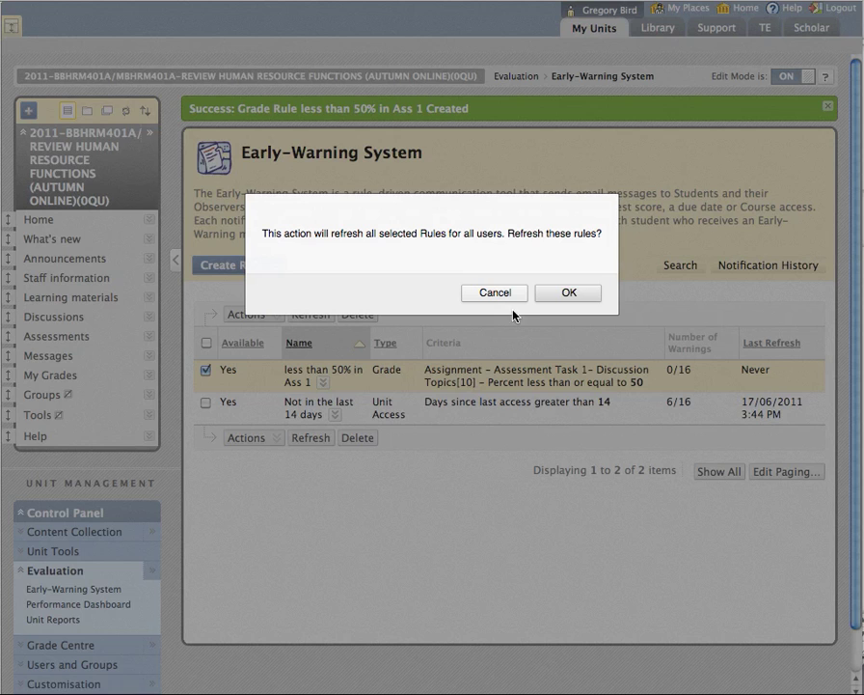
pyautogui.click(586, 297)
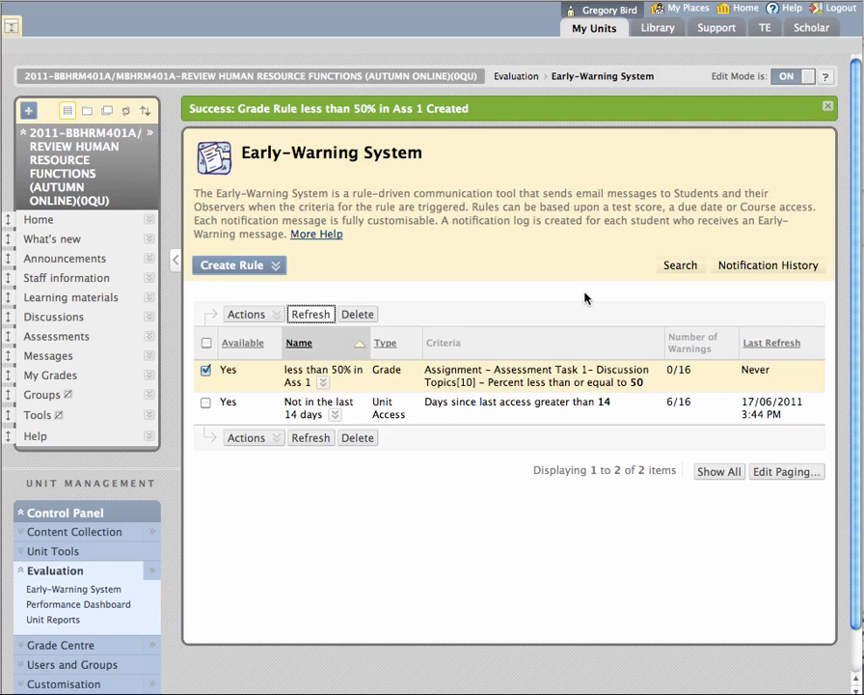